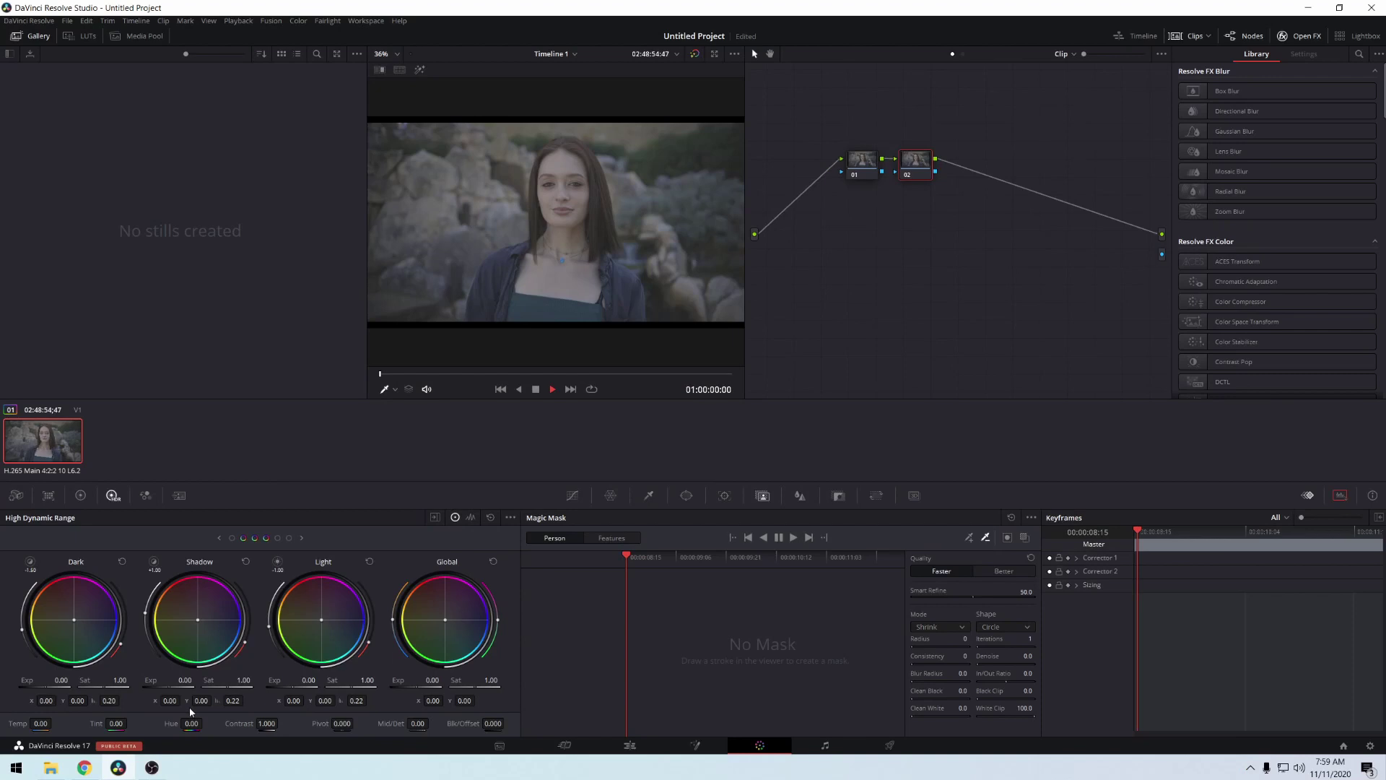
left_click(85, 767)
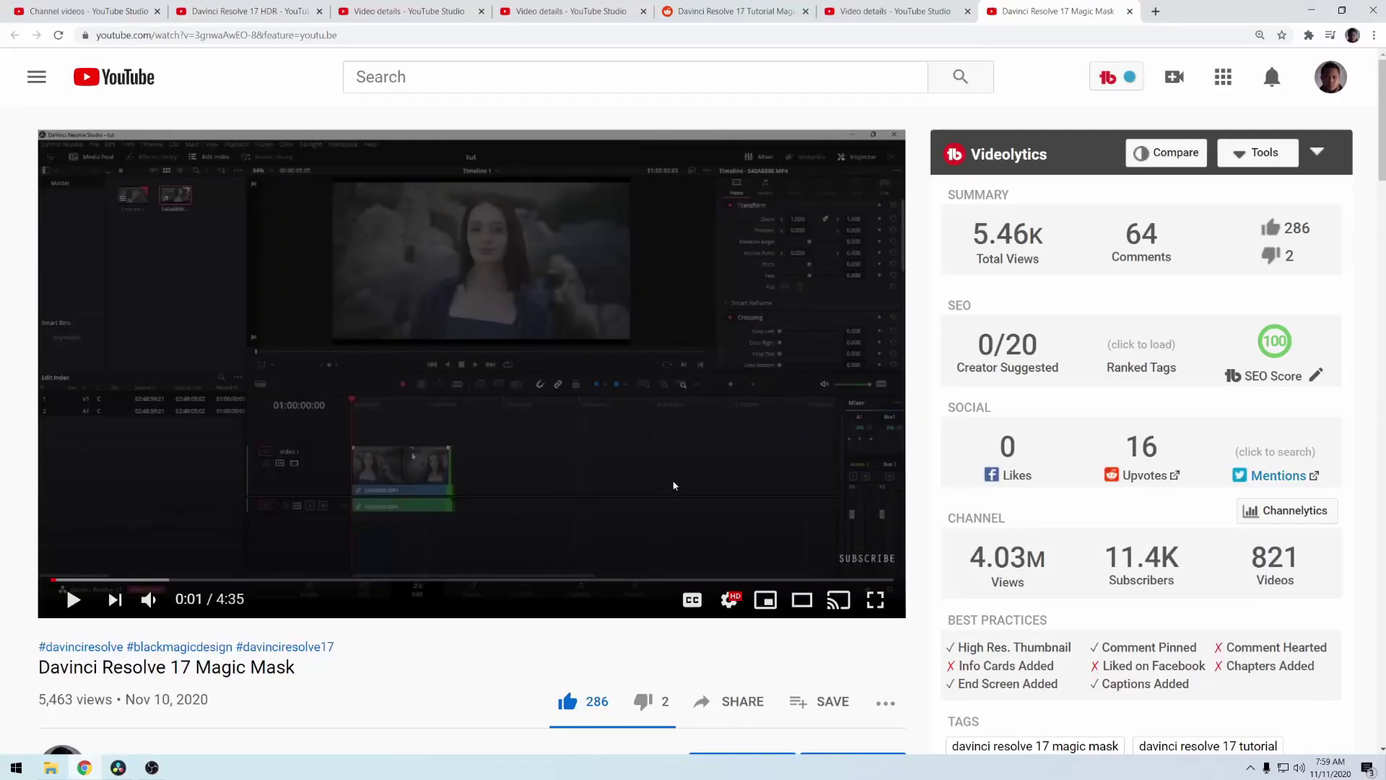
scroll(674, 485, "down", 2)
scroll(683, 473, "down", 8)
scroll(681, 471, "up", 7)
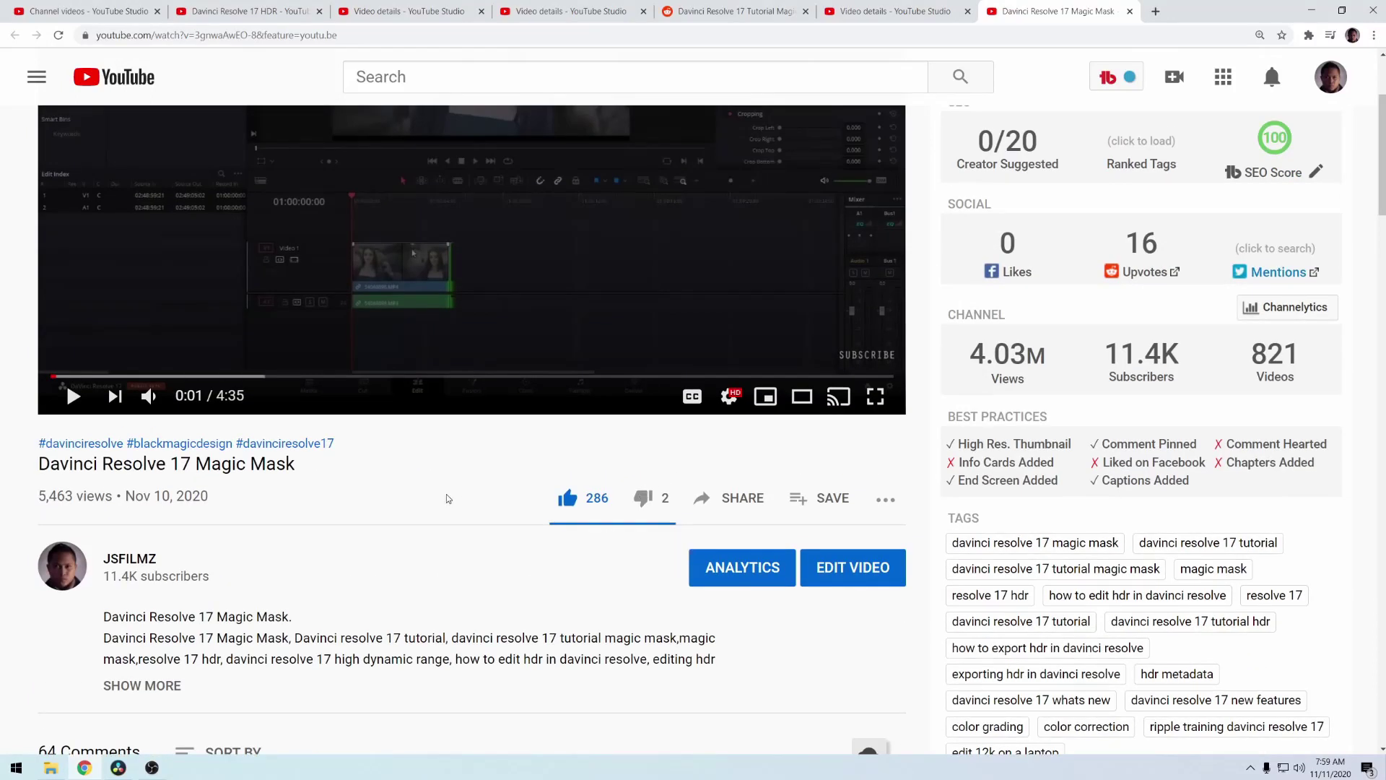
scroll(475, 495, "down", 3)
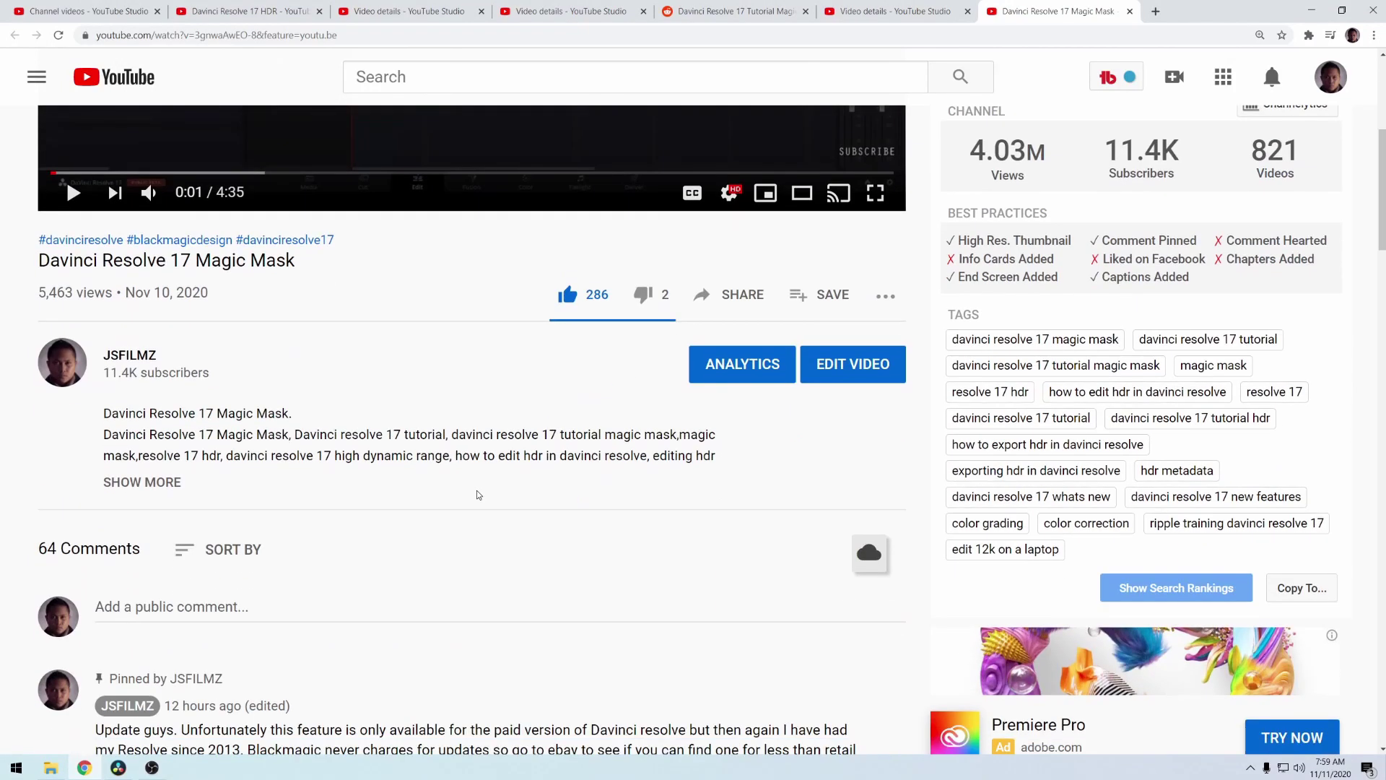
scroll(479, 494, "down", 12)
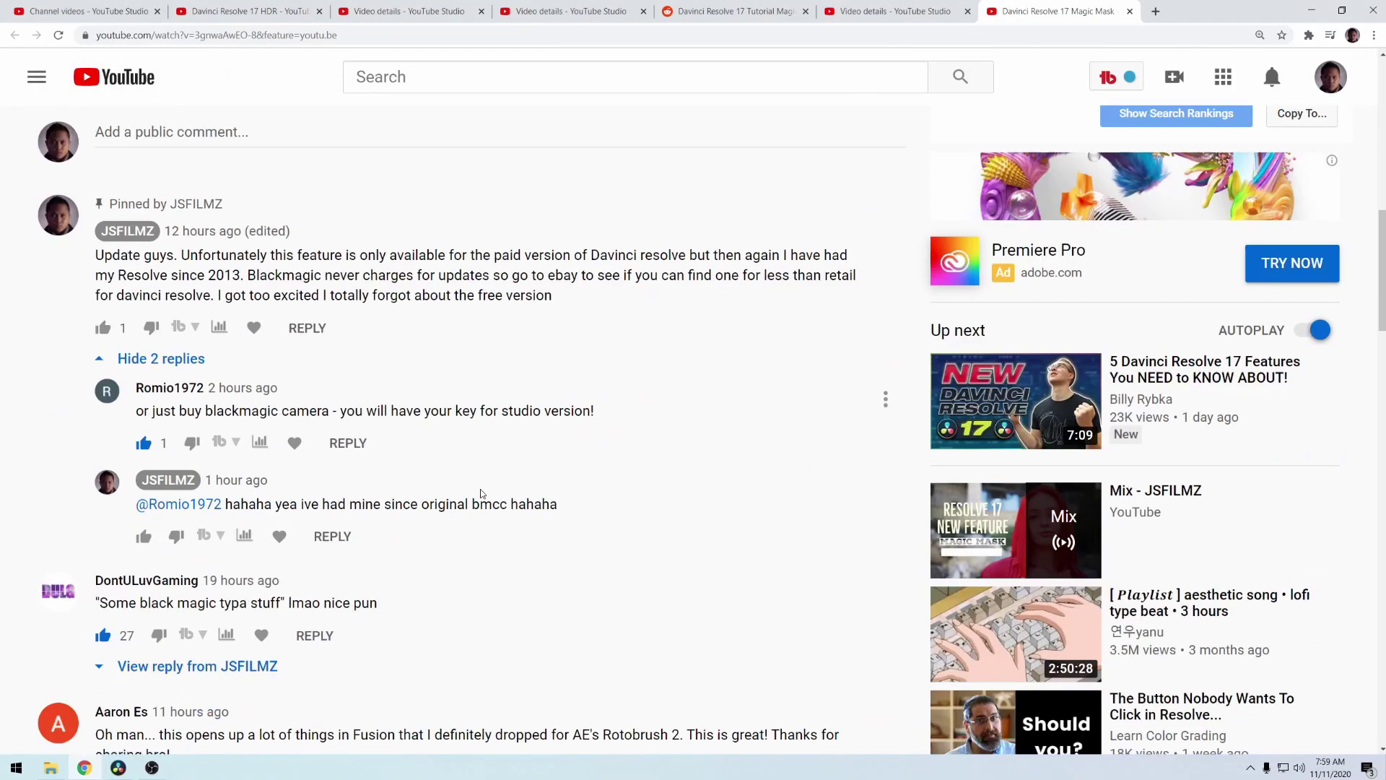
scroll(487, 491, "down", 3)
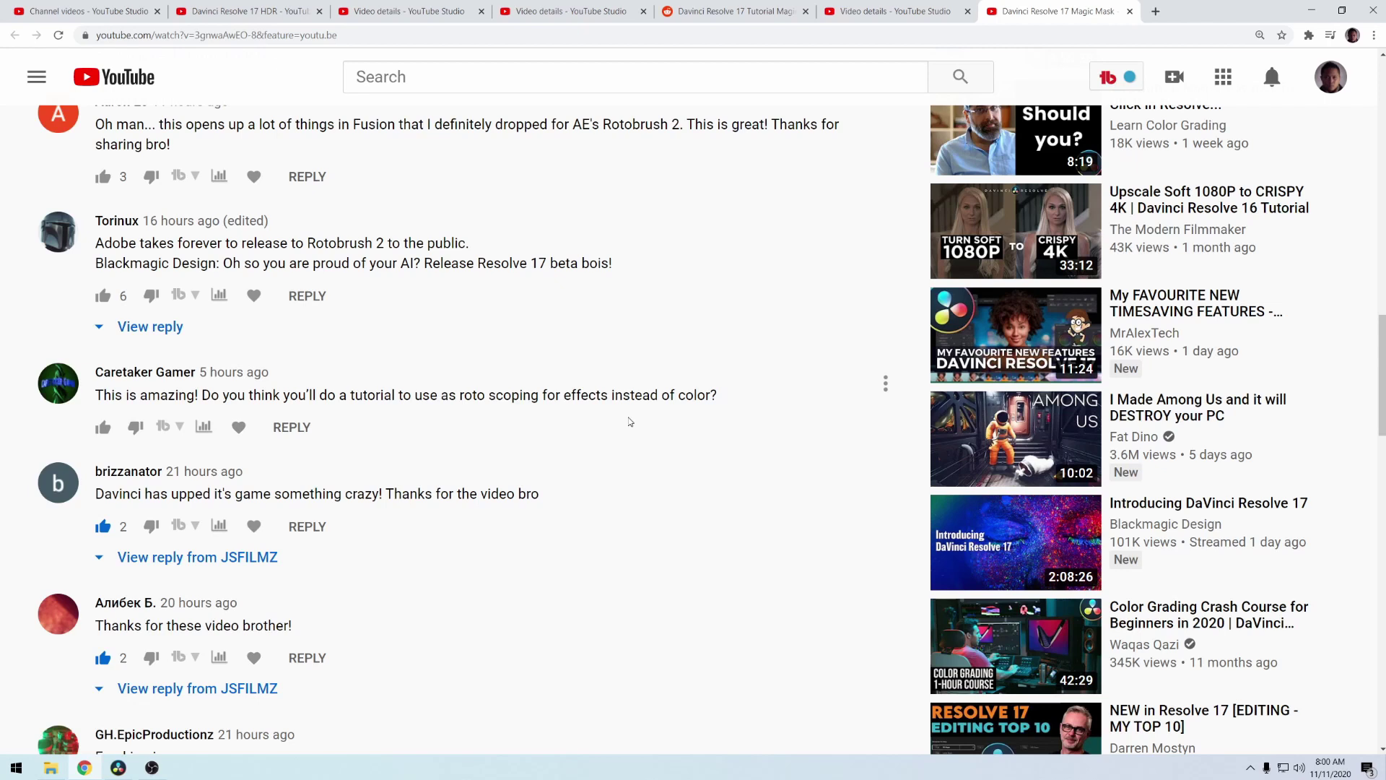
scroll(630, 423, "down", 2)
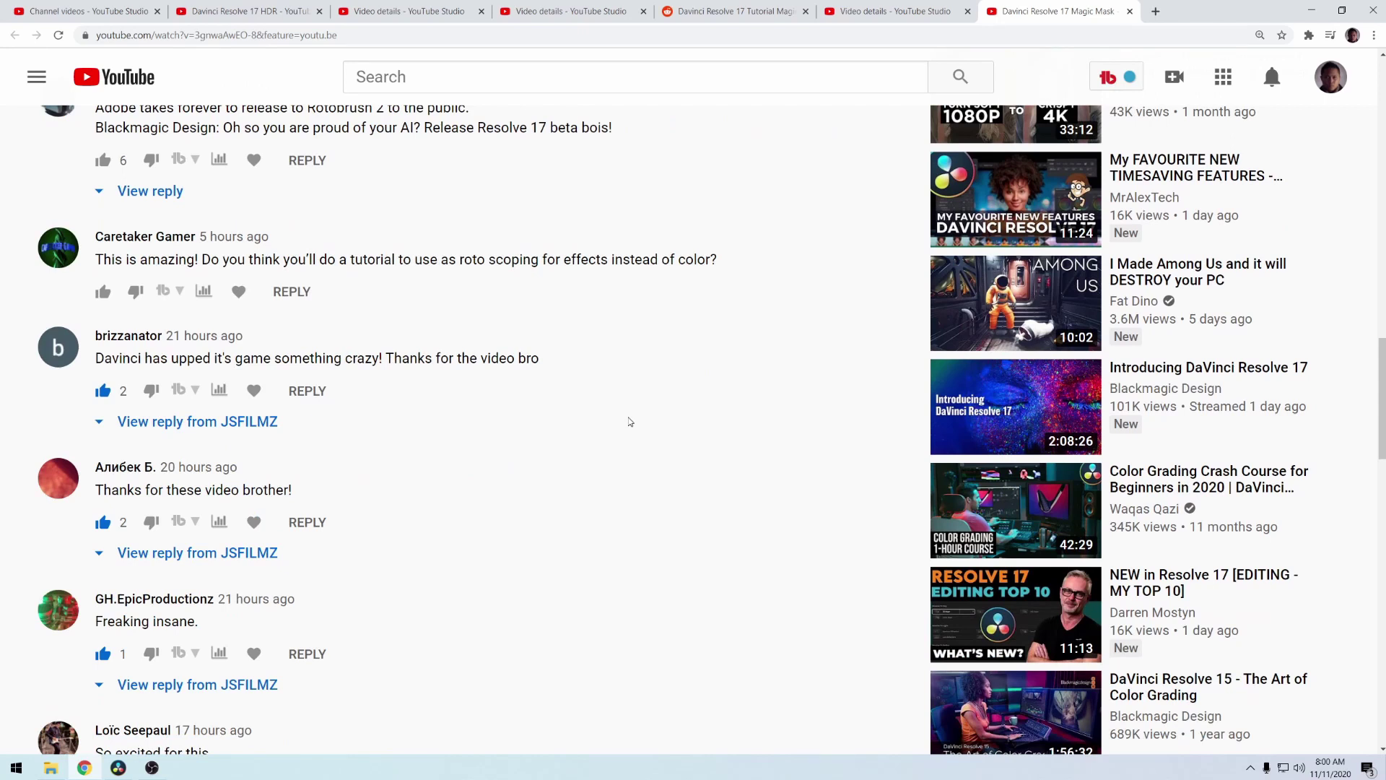
scroll(630, 423, "down", 2)
scroll(644, 423, "down", 4)
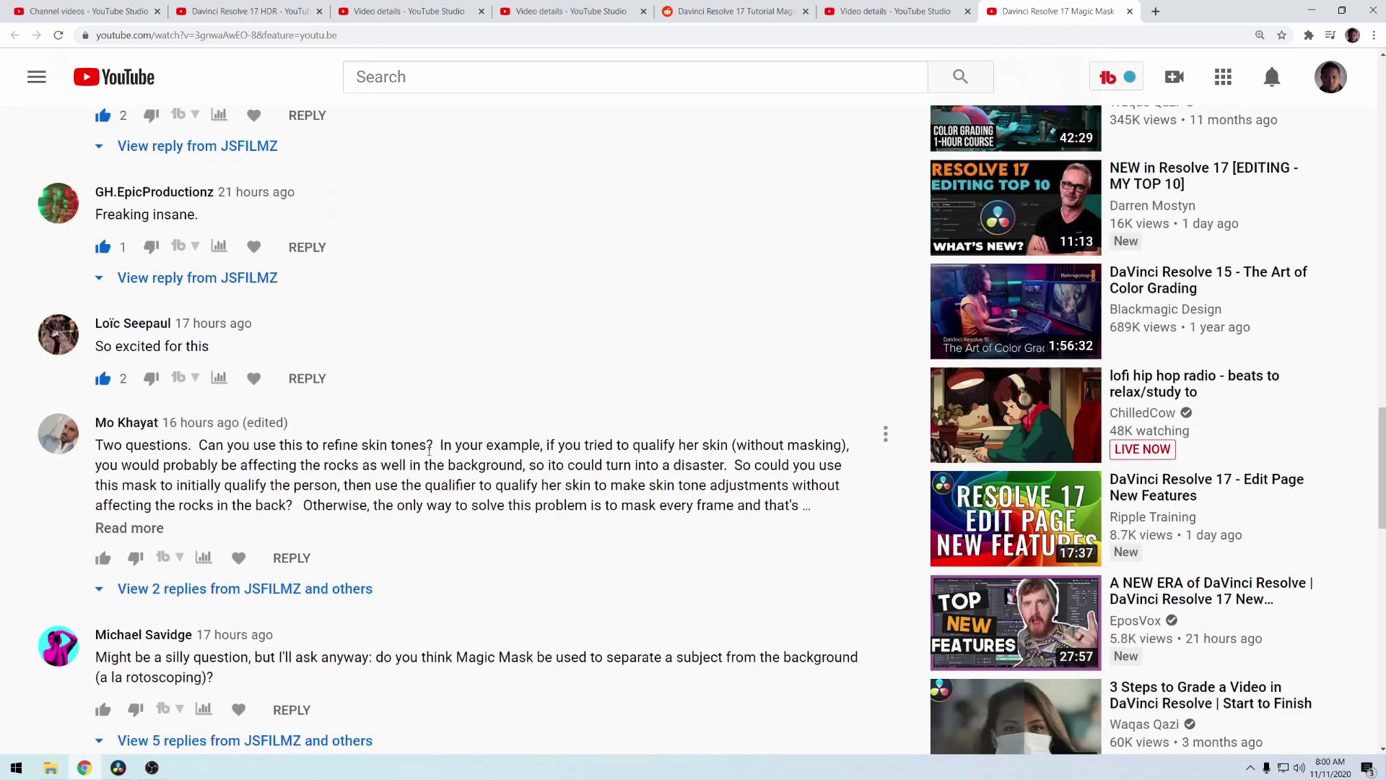
scroll(320, 488, "down", 3)
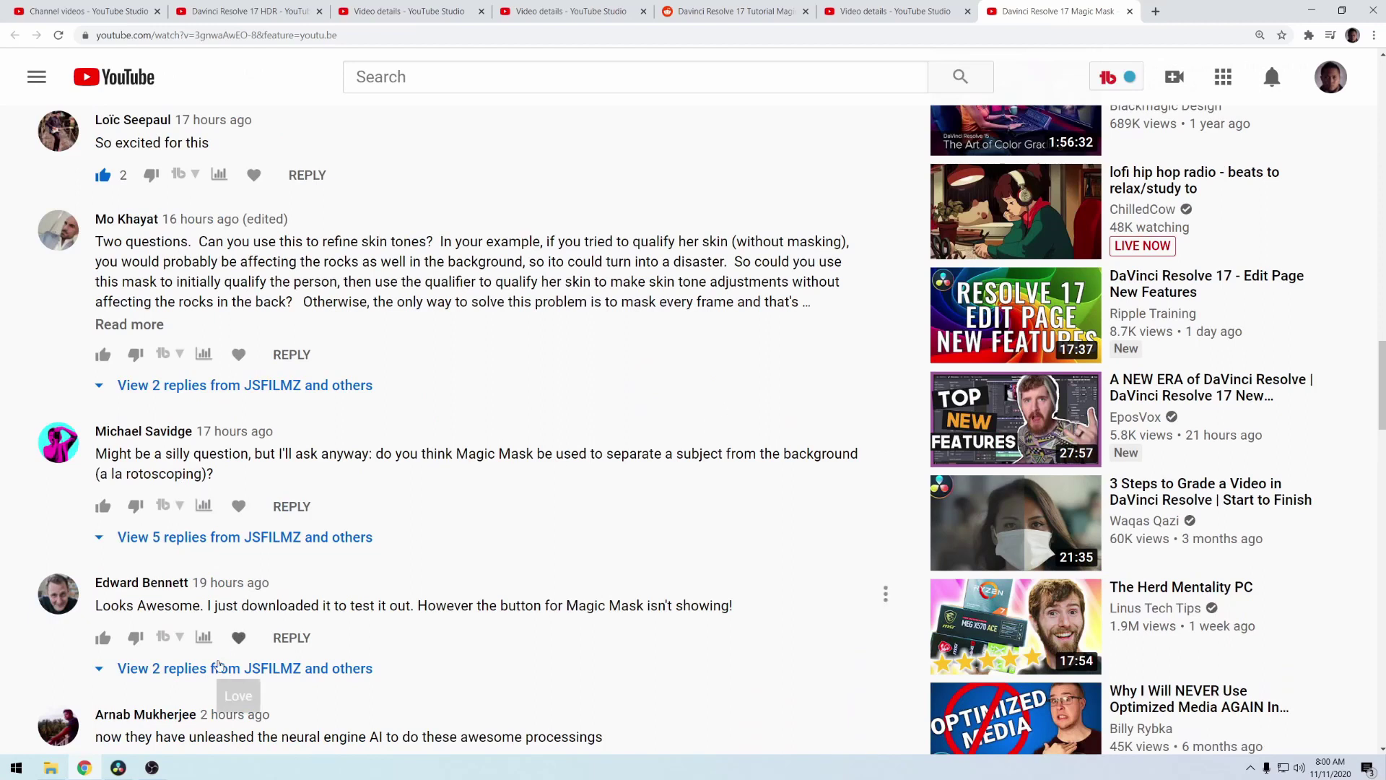
Return to the woman's clip on Resolve's Color page and select the Magic Mask stroke tool.
left_click(119, 767)
left_click(661, 743)
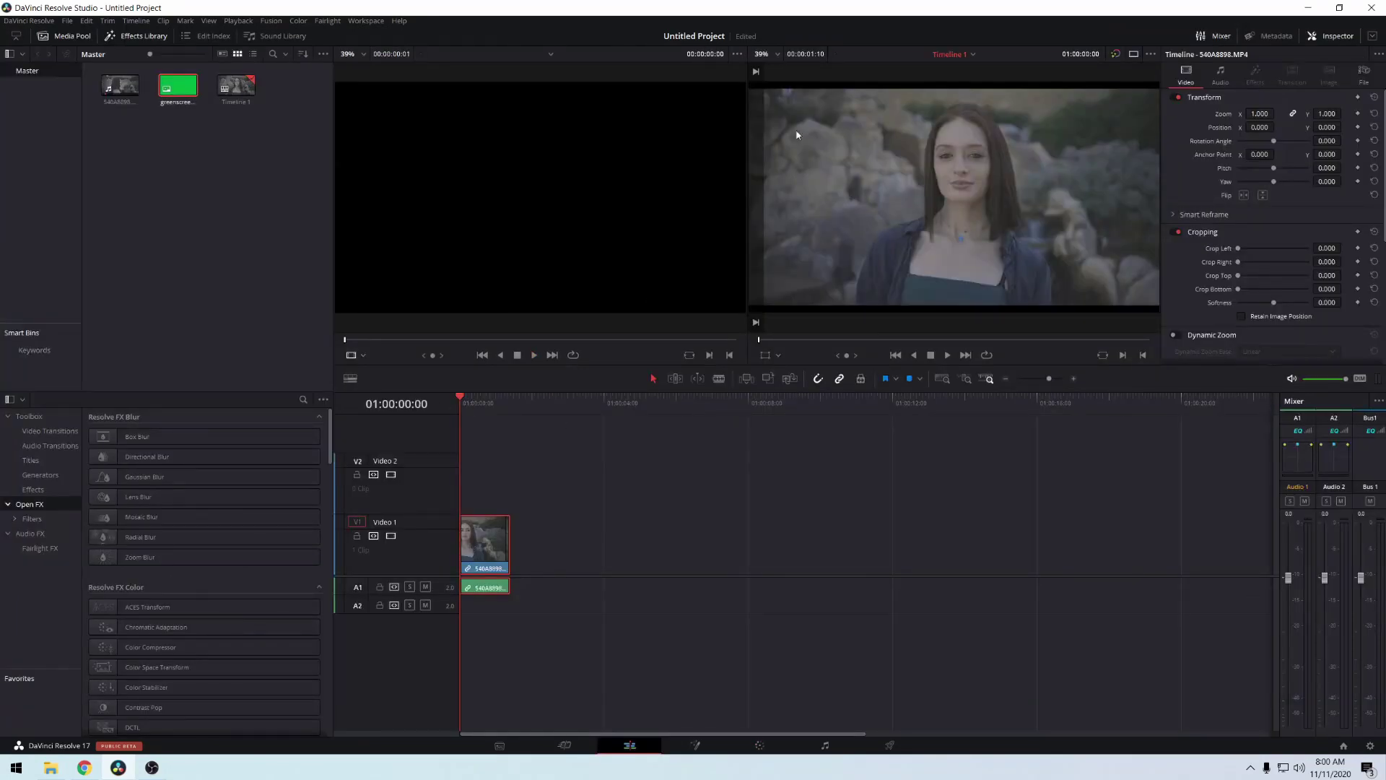
left_click(758, 744)
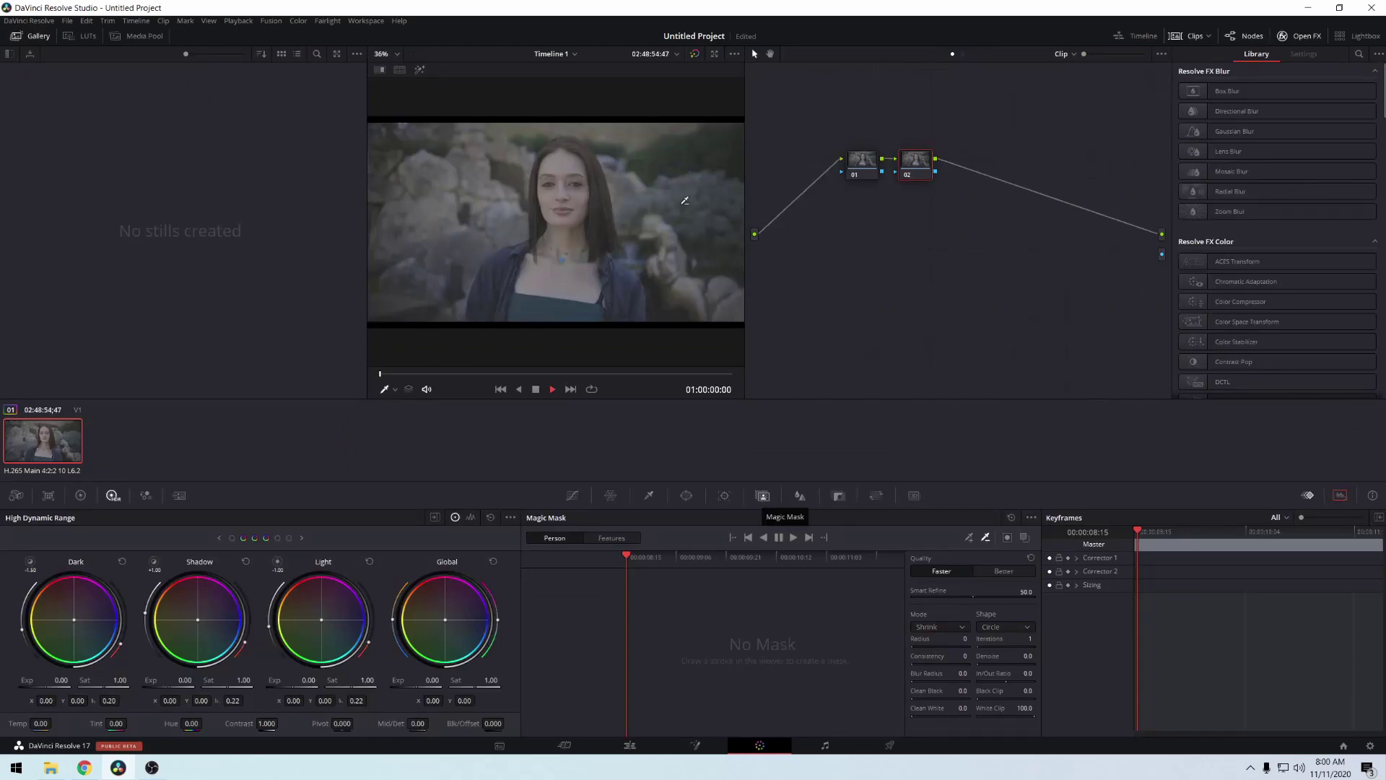
left_click(395, 389)
left_click(402, 408)
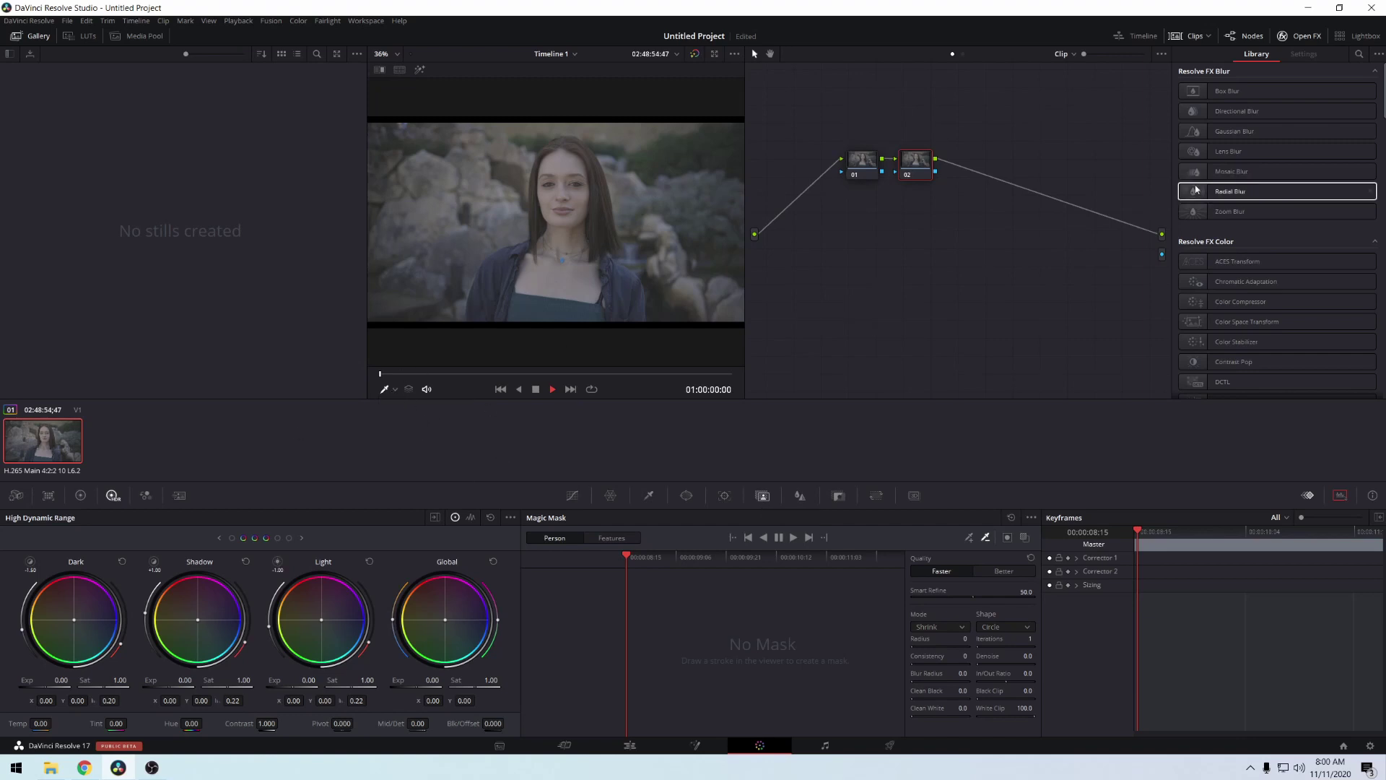
left_click(969, 538)
Paint a Person stroke down the woman, track it forward through the clip, and return to frame one.
left_click_drag(567, 158, 552, 323)
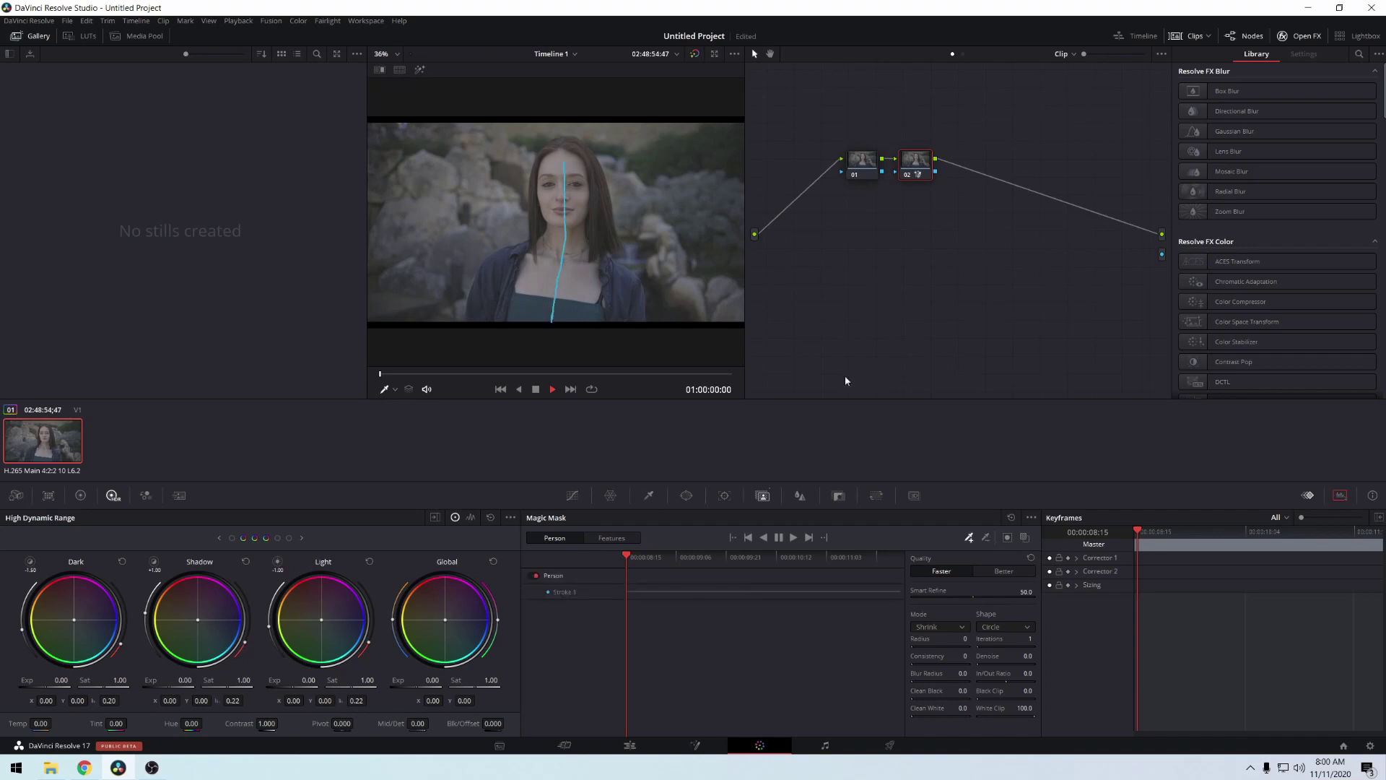
left_click(793, 538)
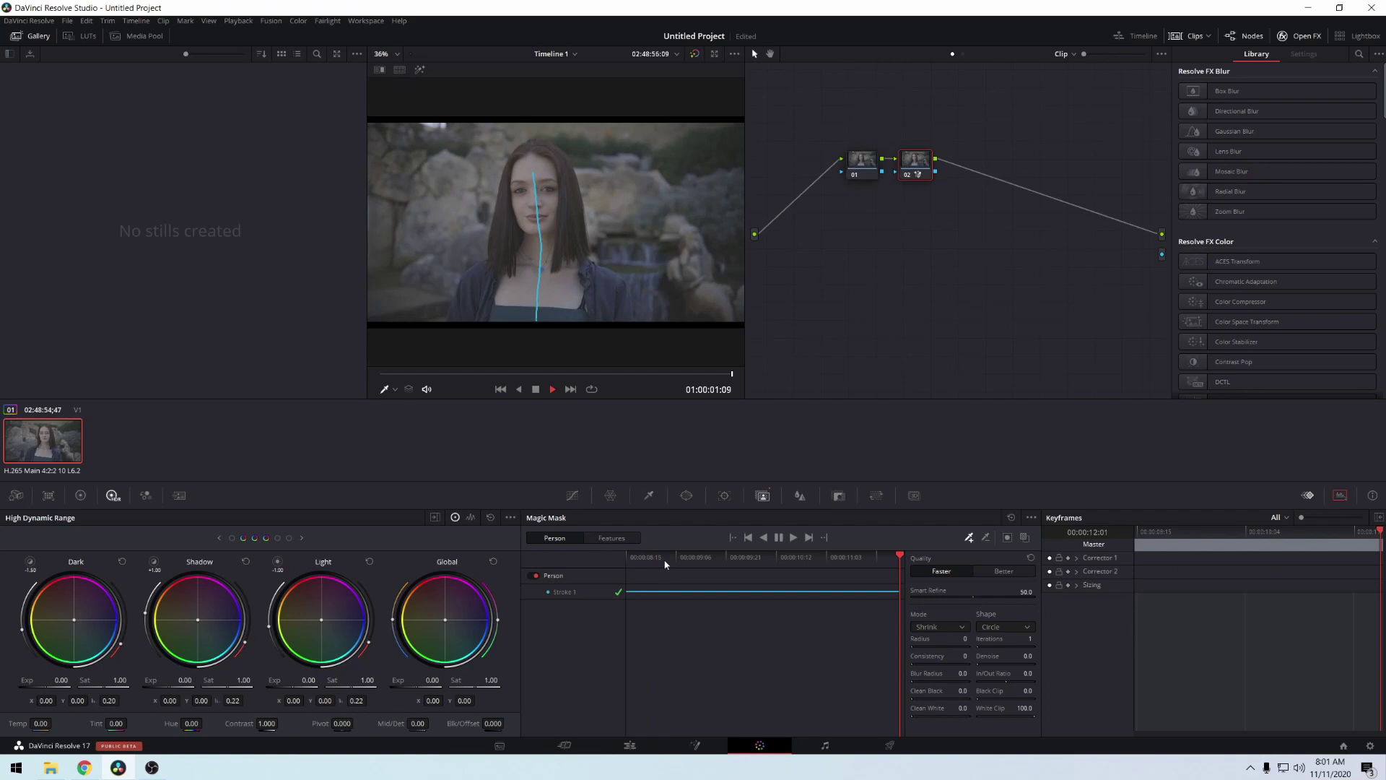
left_click_drag(653, 560, 629, 560)
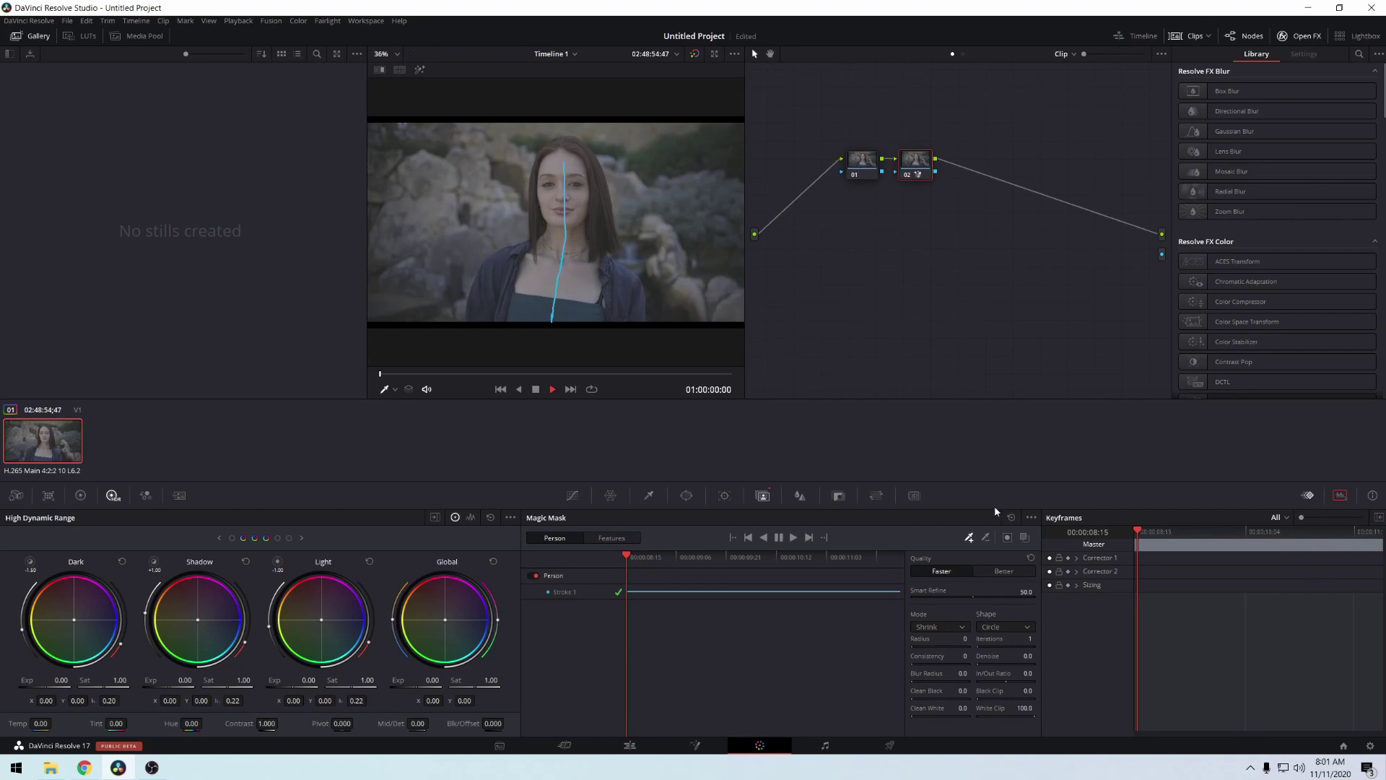
Show the mask overlay, try Invert and revert it, and hide the stroke lines in the viewer.
left_click(1024, 538)
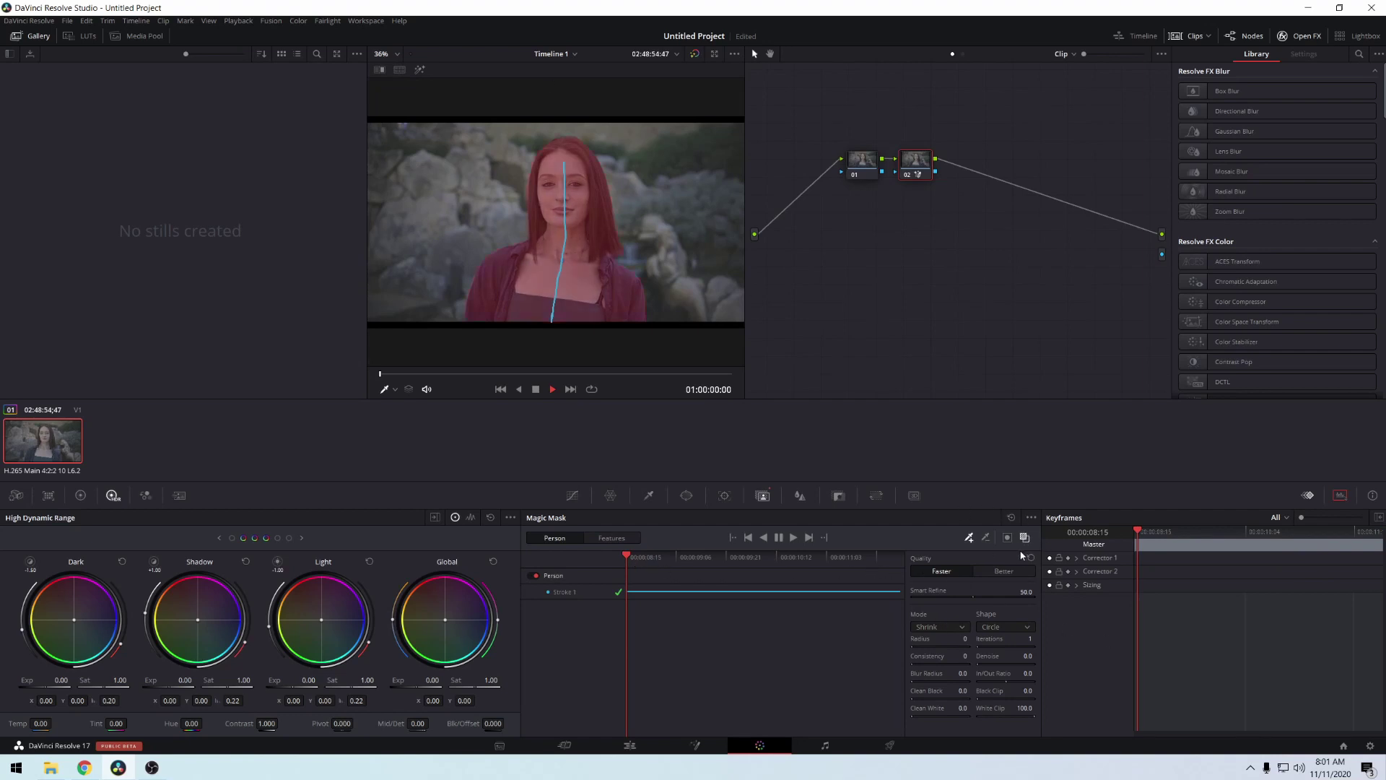
left_click(1008, 538)
left_click(1007, 538)
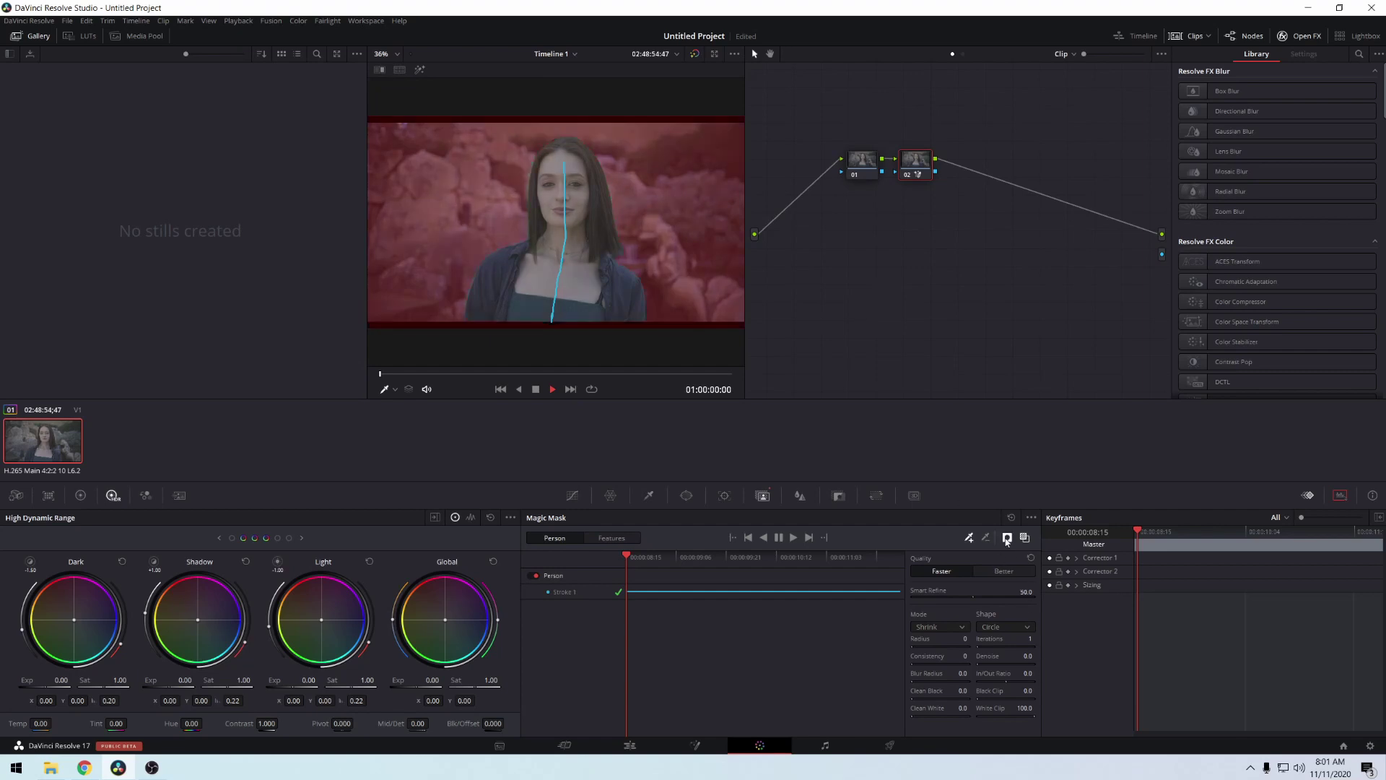
left_click(1007, 538)
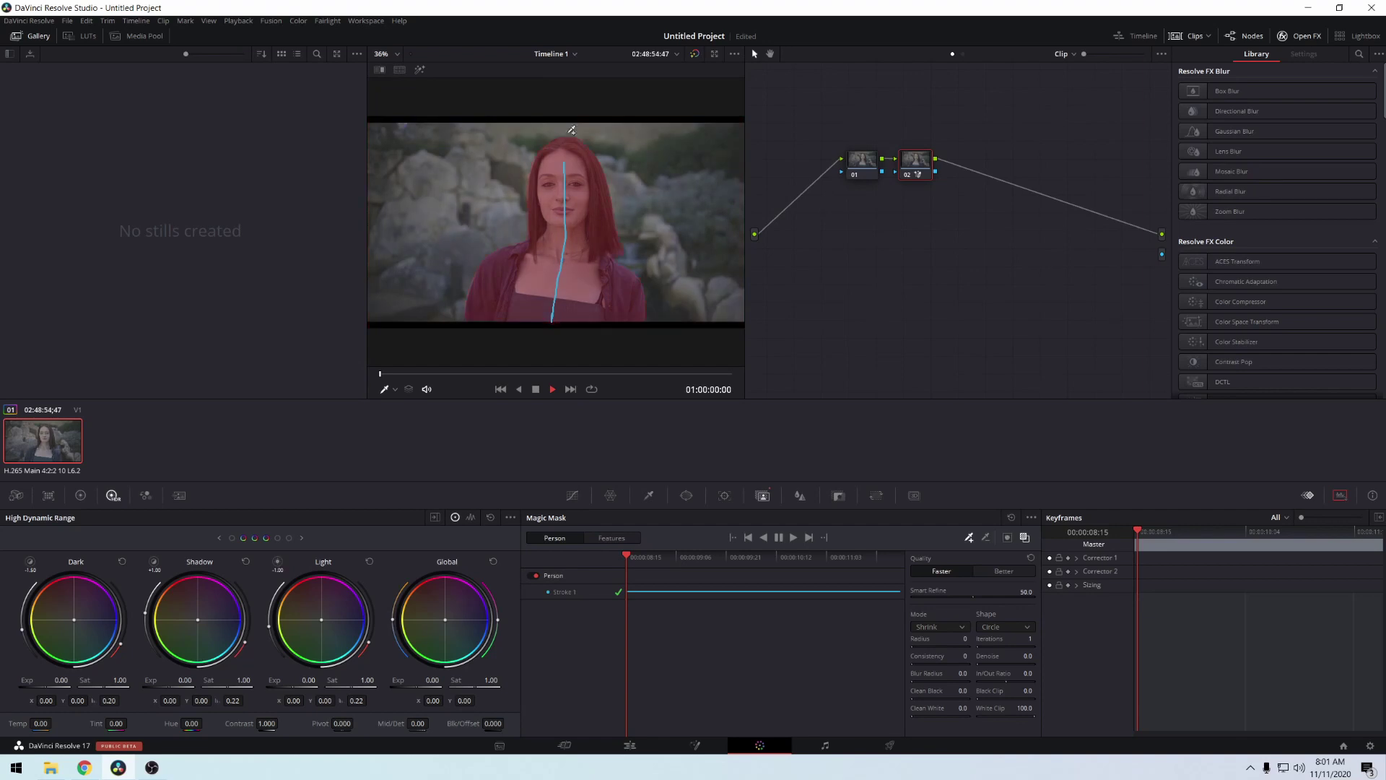
left_click(392, 392)
left_click(414, 406)
Set the Magic Mask Blur Radius to 50.
double_click(963, 674)
type("50")
key("Return")
View the woman isolated on black, then place greenscreen.jpg on Video 1 beneath her clip.
left_click(1027, 537)
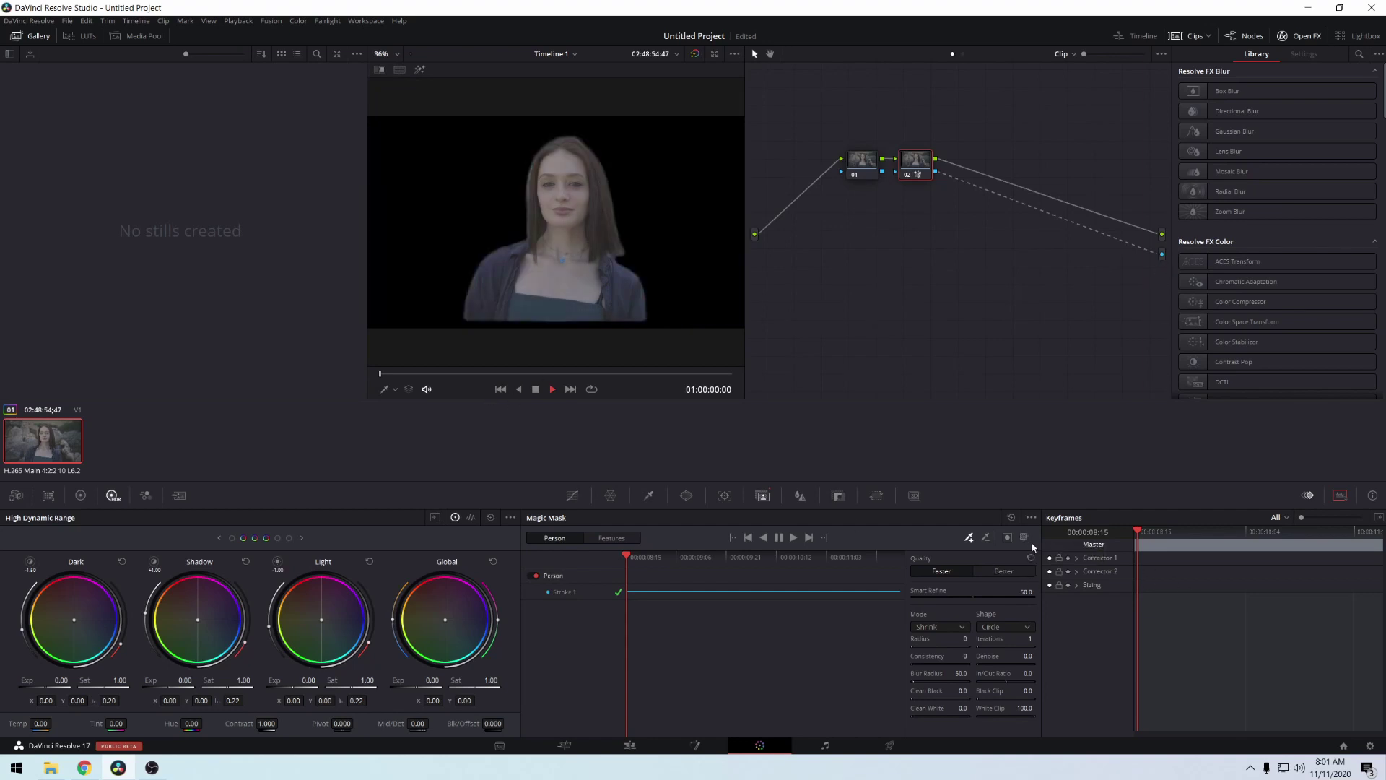
left_click(455, 375)
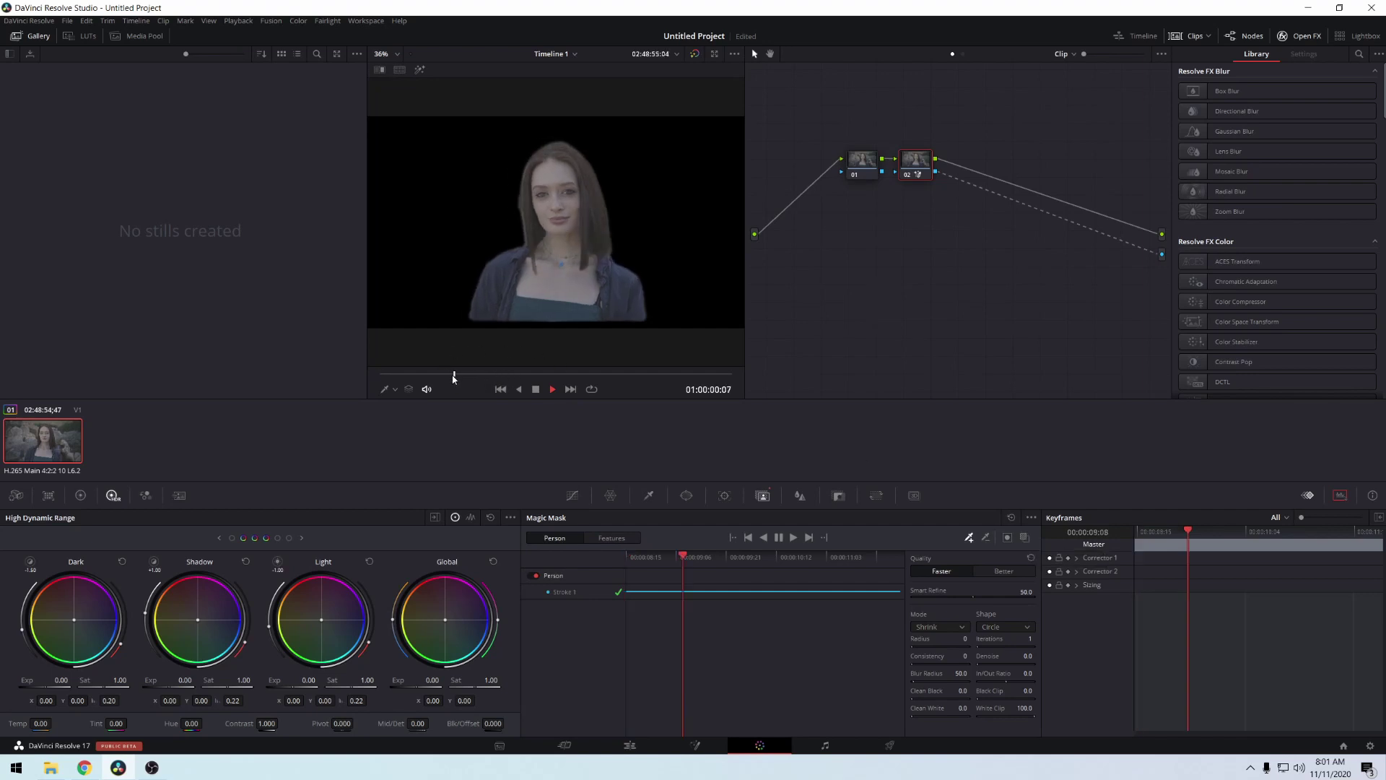
left_click(629, 745)
left_click_drag(178, 85, 462, 538)
Scrub through the green composite on the Color page, then open the Reddit Magic Mask thread in Chrome.
left_click(760, 745)
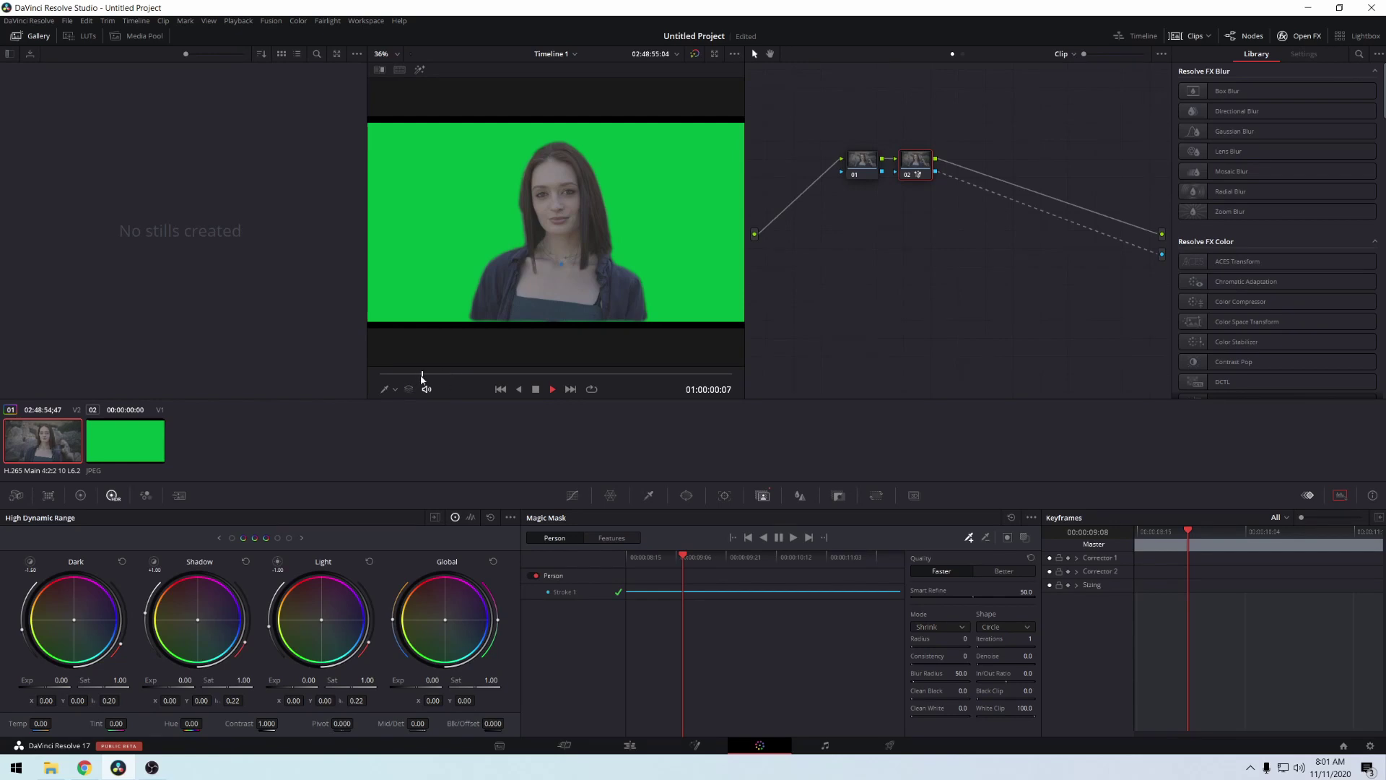
left_click_drag(436, 381, 601, 390)
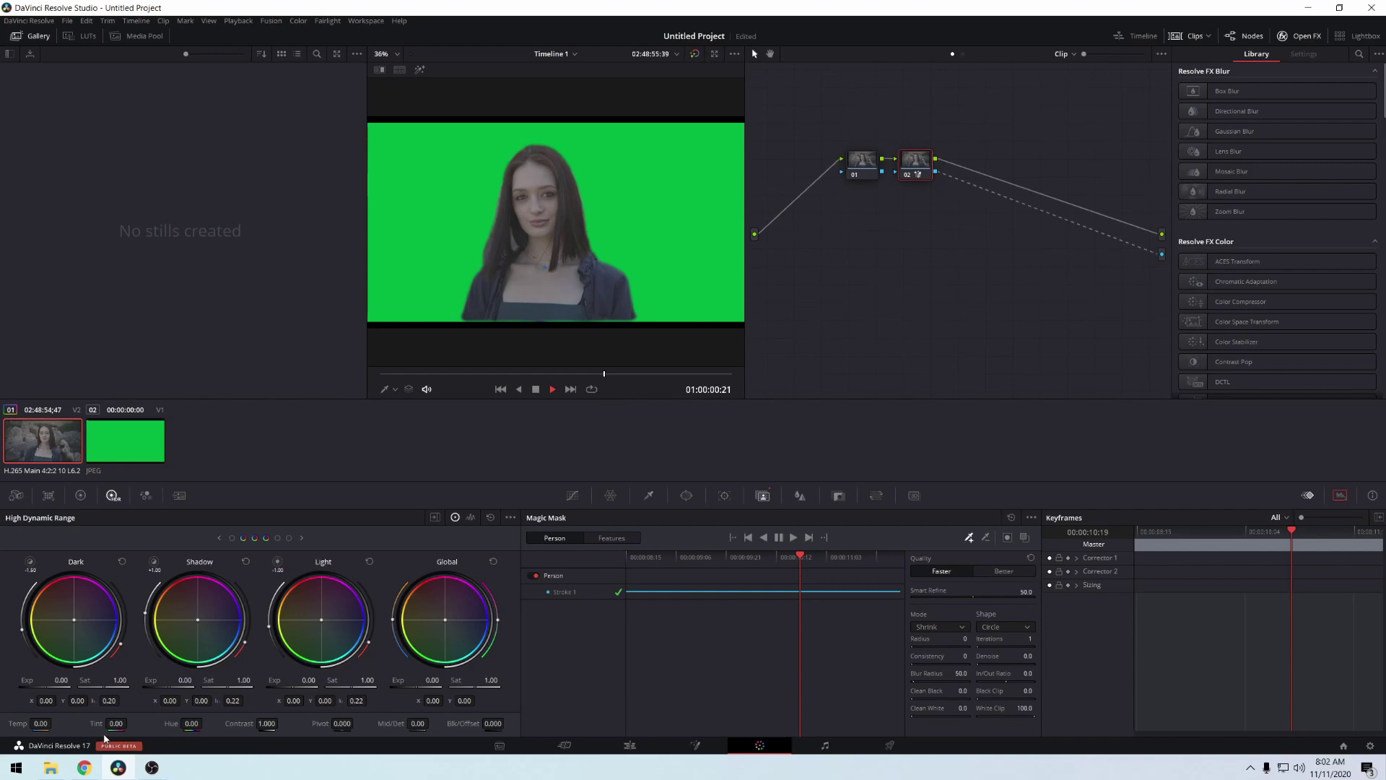
left_click(84, 767)
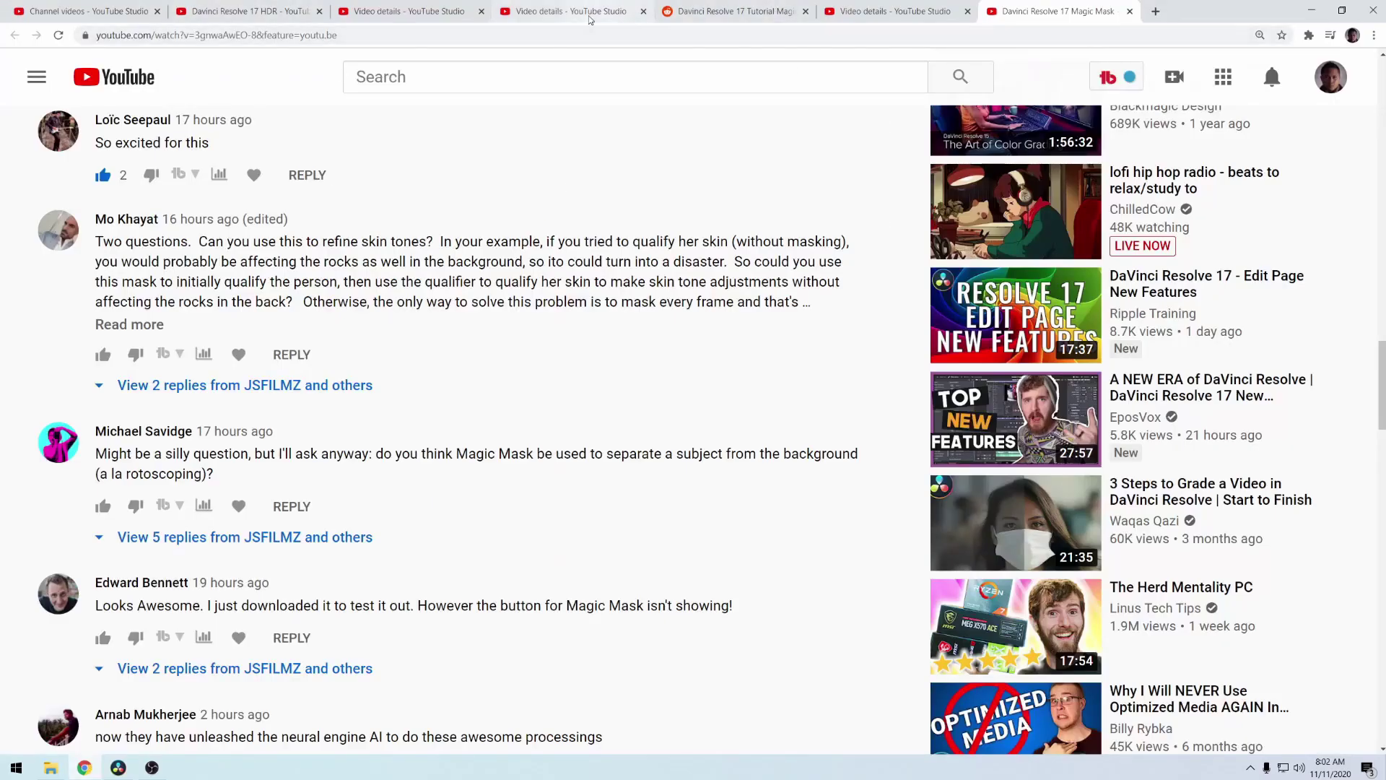
left_click(729, 10)
scroll(515, 393, "down", 6)
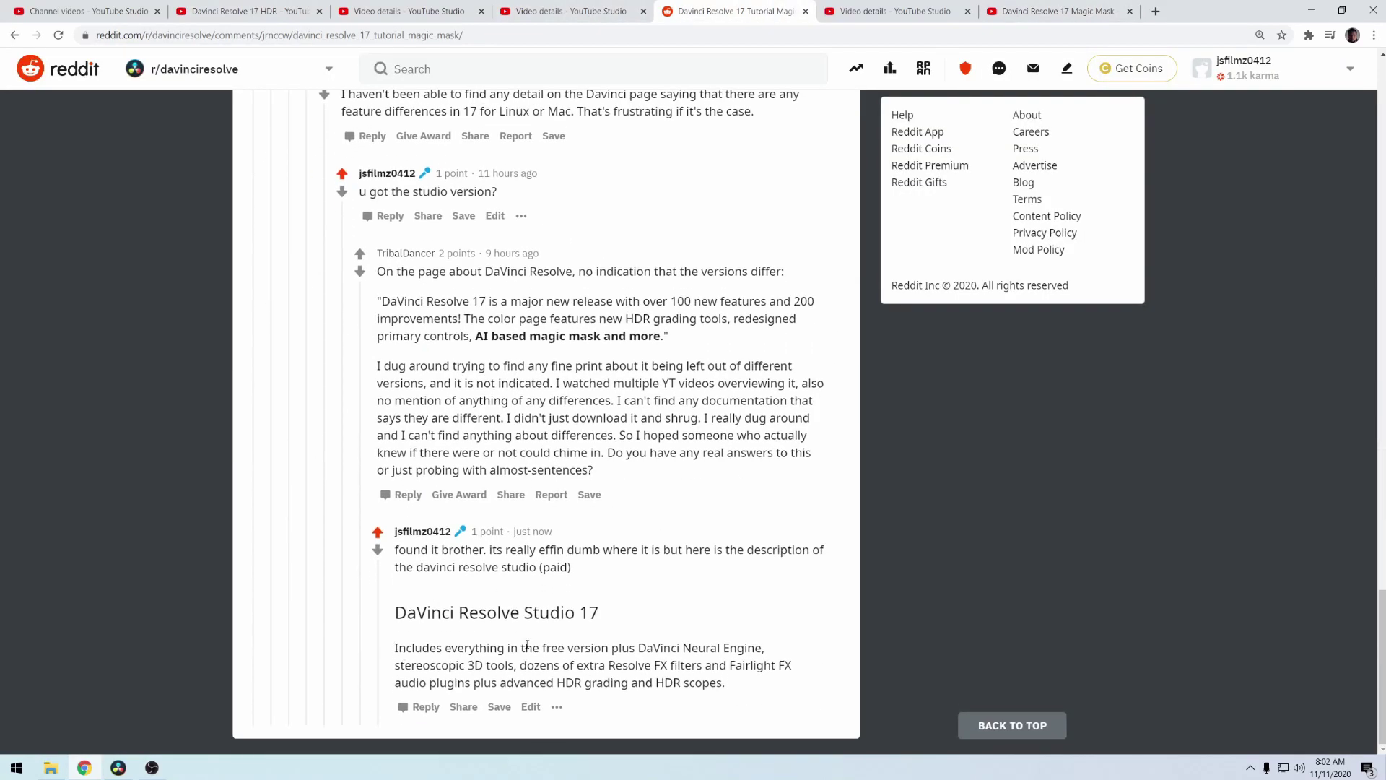